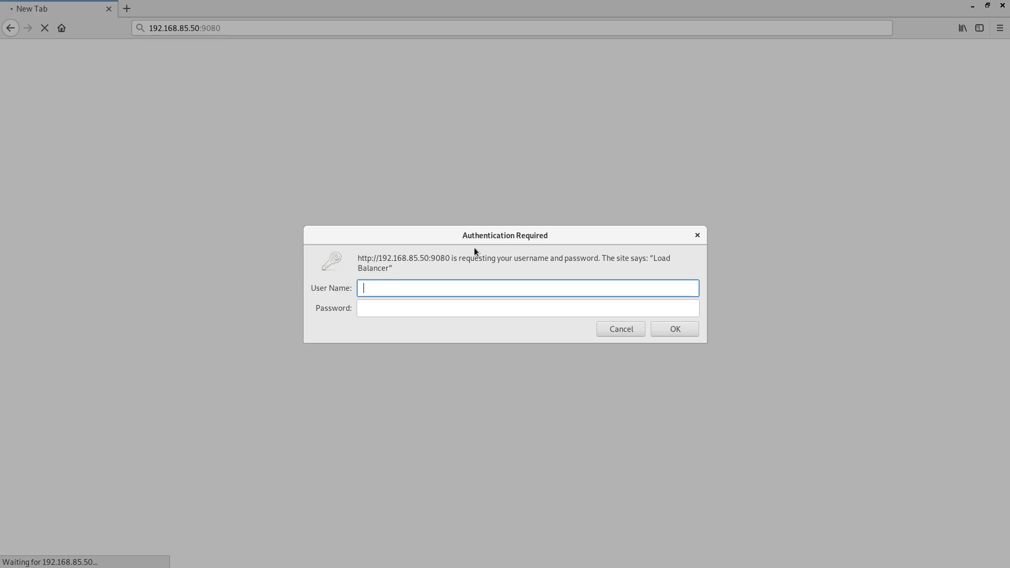
Enter the admin credentials in the Authentication Required dialog for 192.168.85.50:9080
text(loadbalancer)
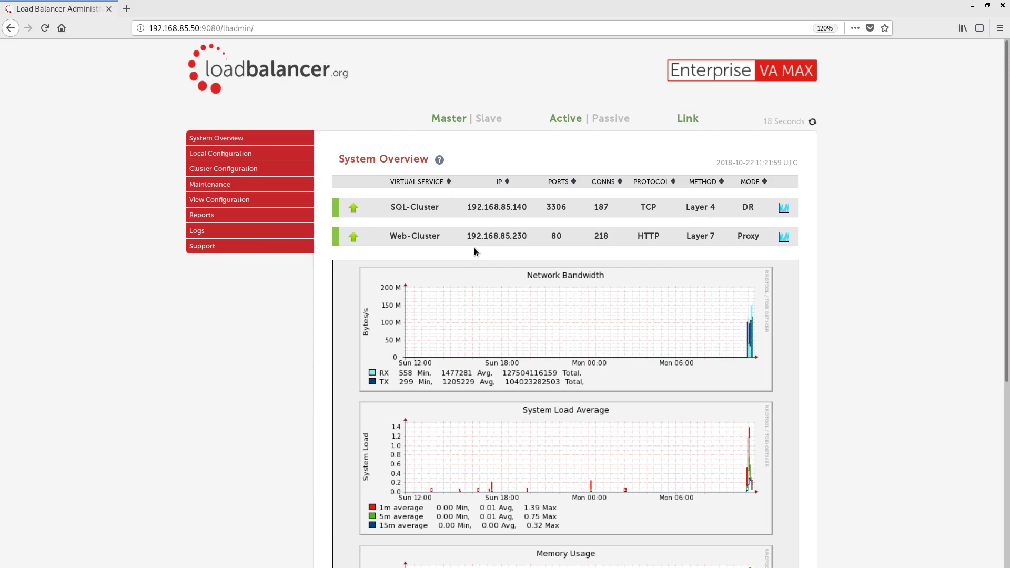
scroll(880, 258, down, 3)
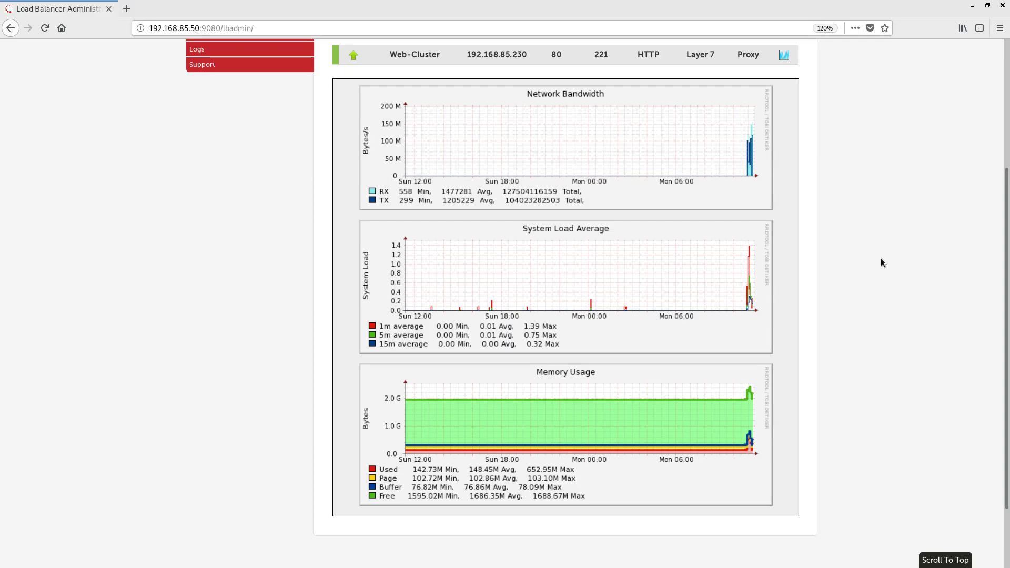
scroll(880, 258, up, 3)
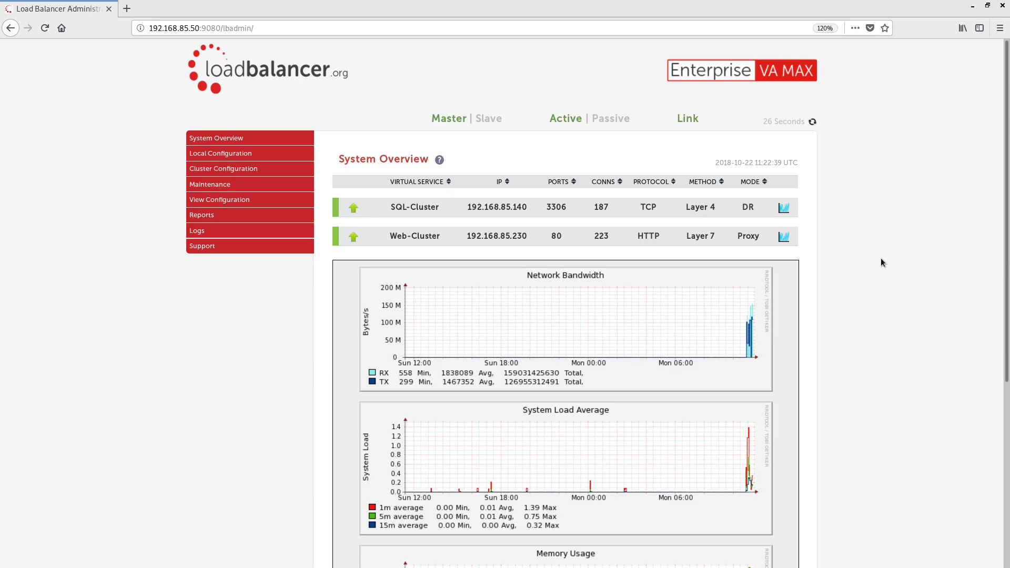
Load 192.168.85.230 in a new tab, confirm the Apache2 Debian Default Page appears, then close it
key(ctrl+t)
text(192)
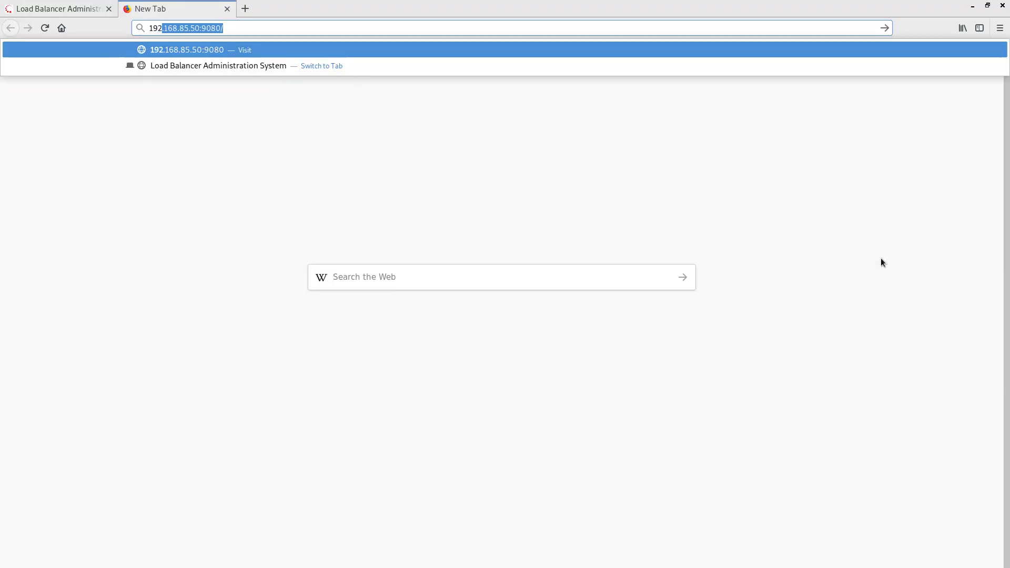
text(.168.85.230)
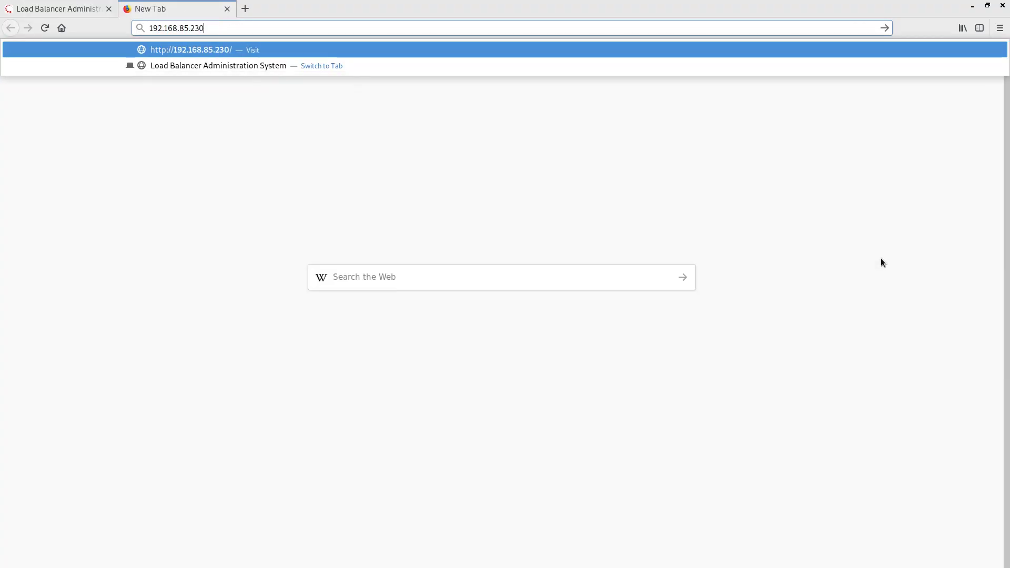
key(Return)
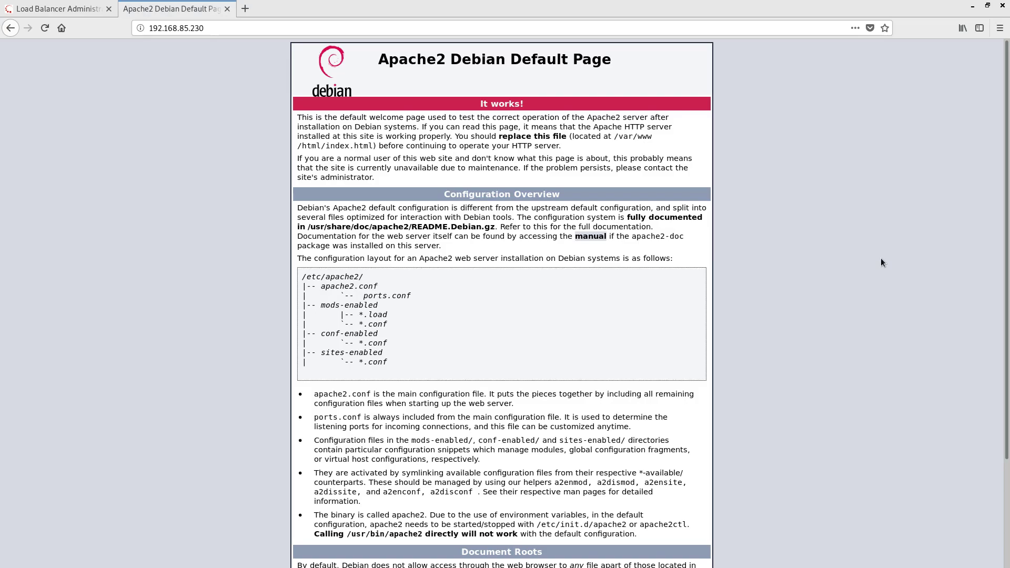
key(ctrl+w)
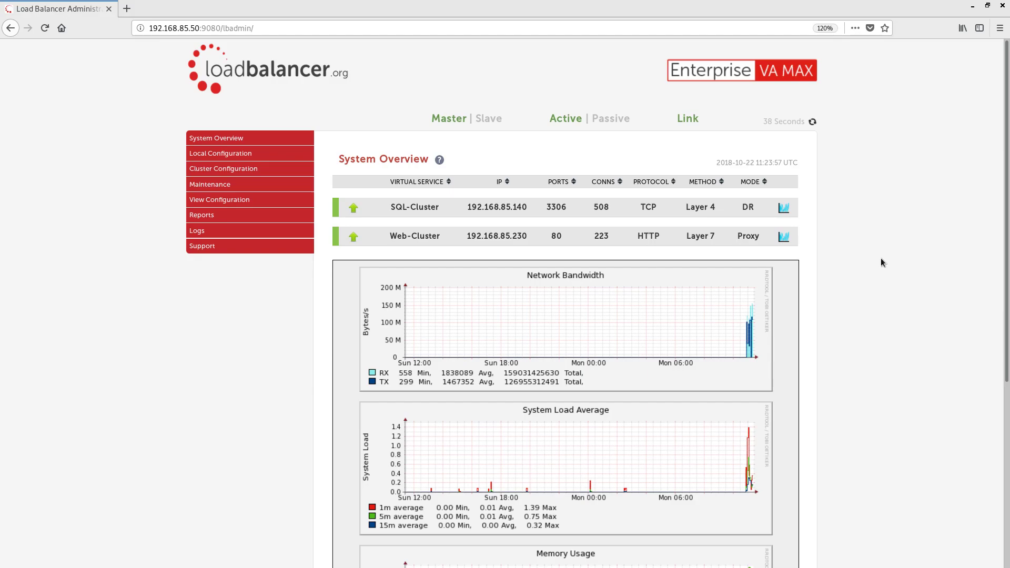
Open the slave appliance 192.168.85.51:9080 in a new tab and log in with the admin credentials
key(ctrl+t)
text(192.16)
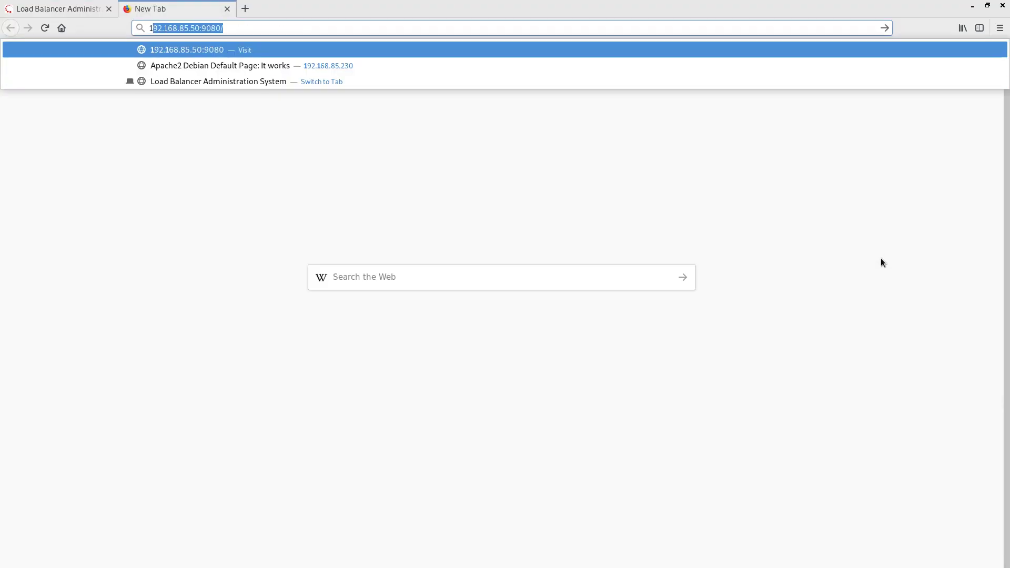
text(8.85.51:9080)
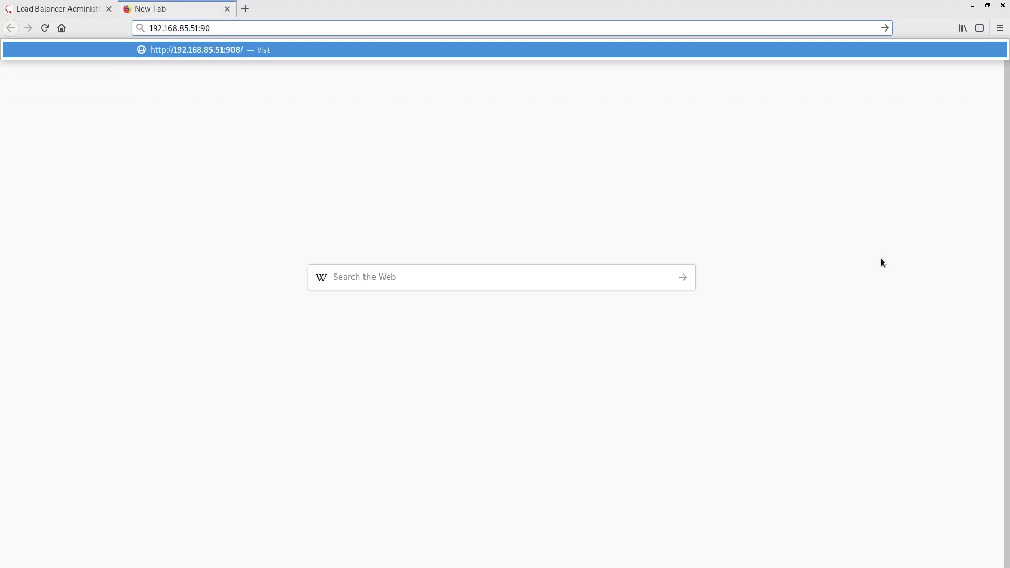
key(Return)
text(loadbalancer)
key(Tab)
text(loadbalancer)
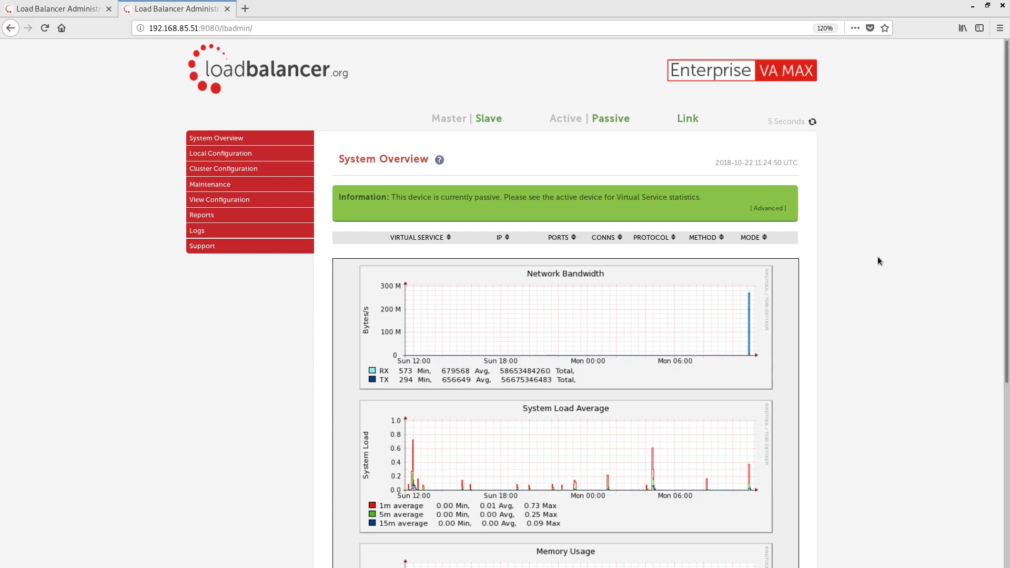
Use Advanced > Take over on slave 192.168.85.51 and confirm the fail-over
click(767, 208)
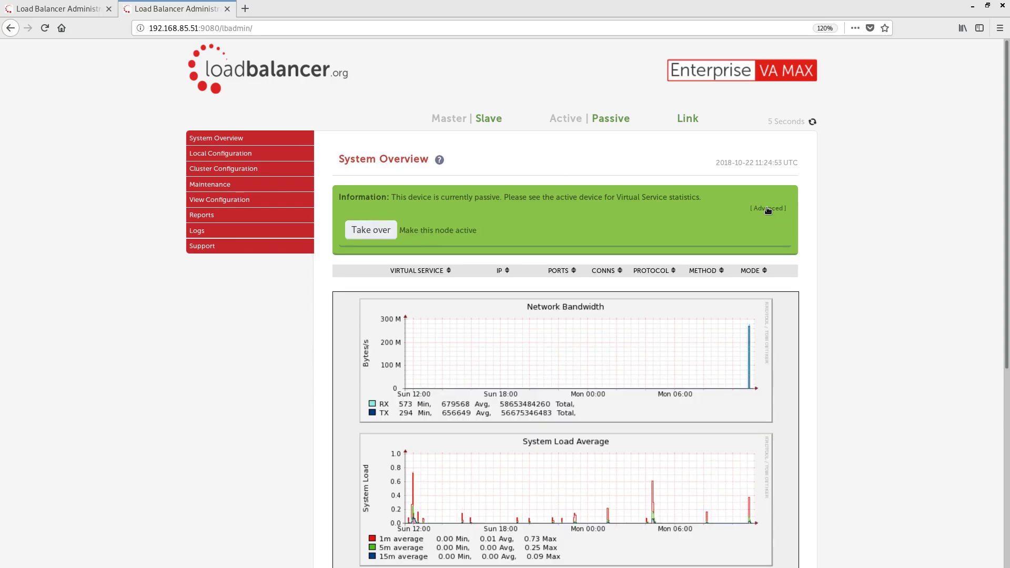
click(381, 238)
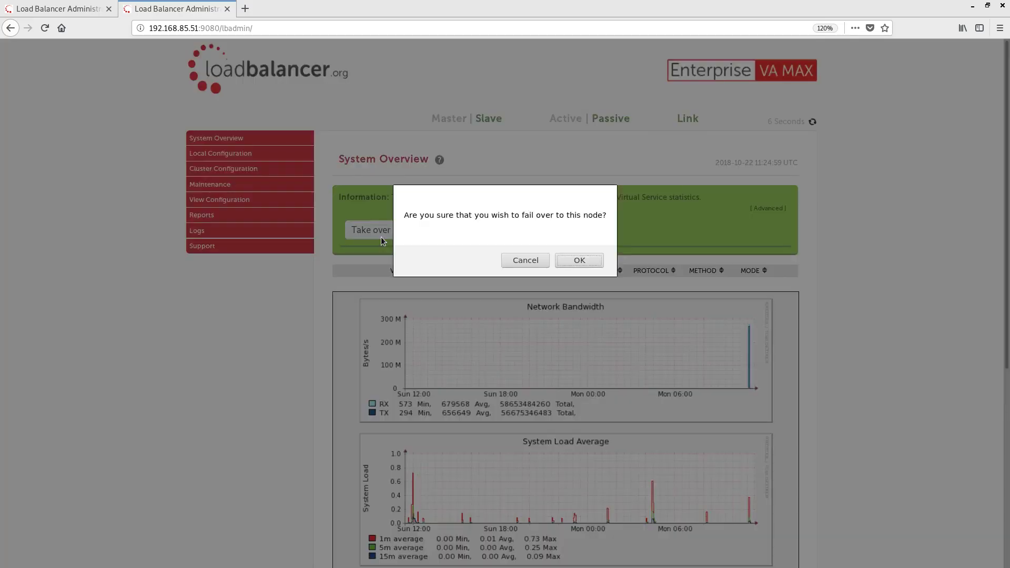
click(573, 259)
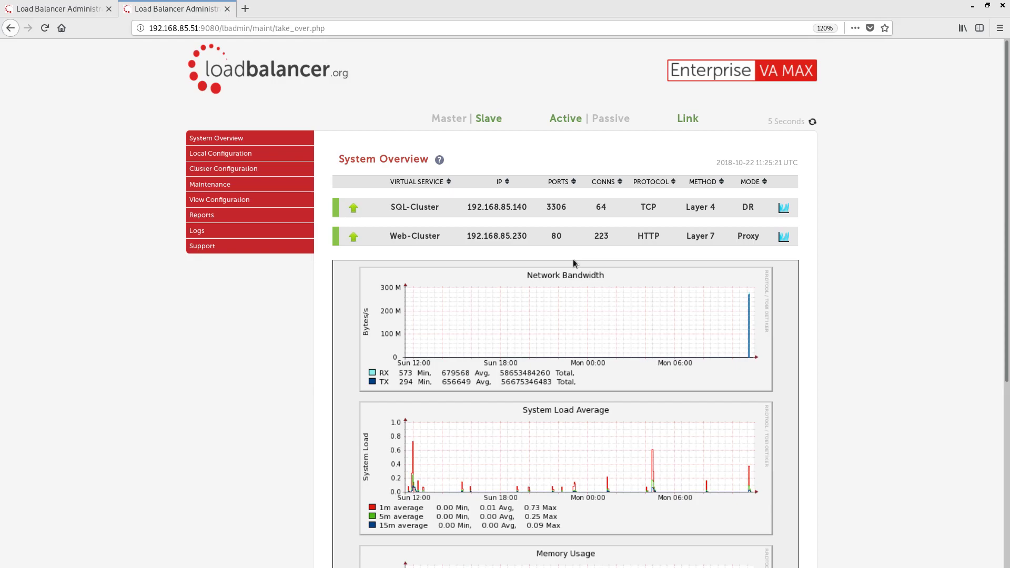
Reload the master 192.168.85.50 tab, then Take over and confirm the fail-back
click(83, 11)
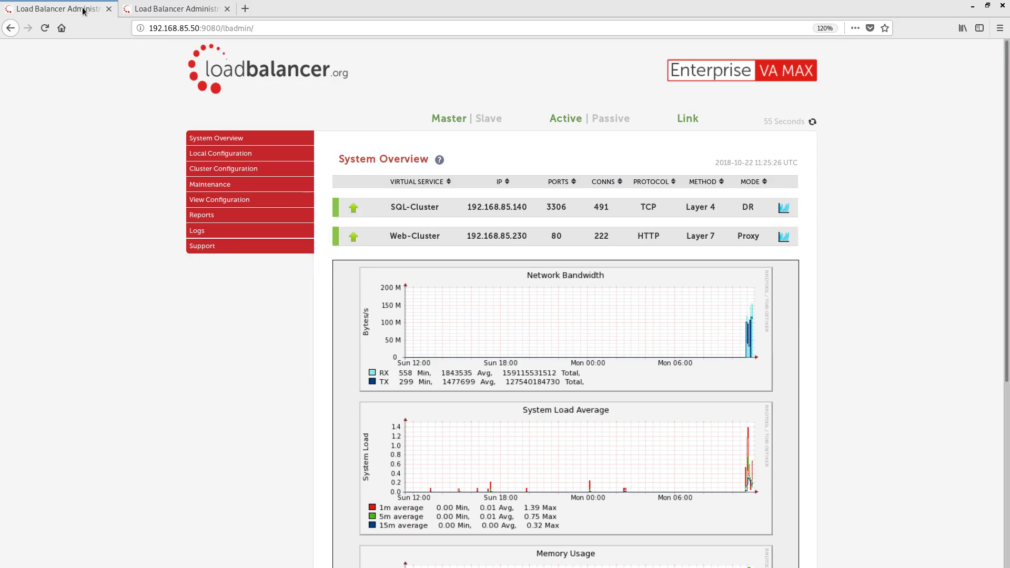
click(42, 30)
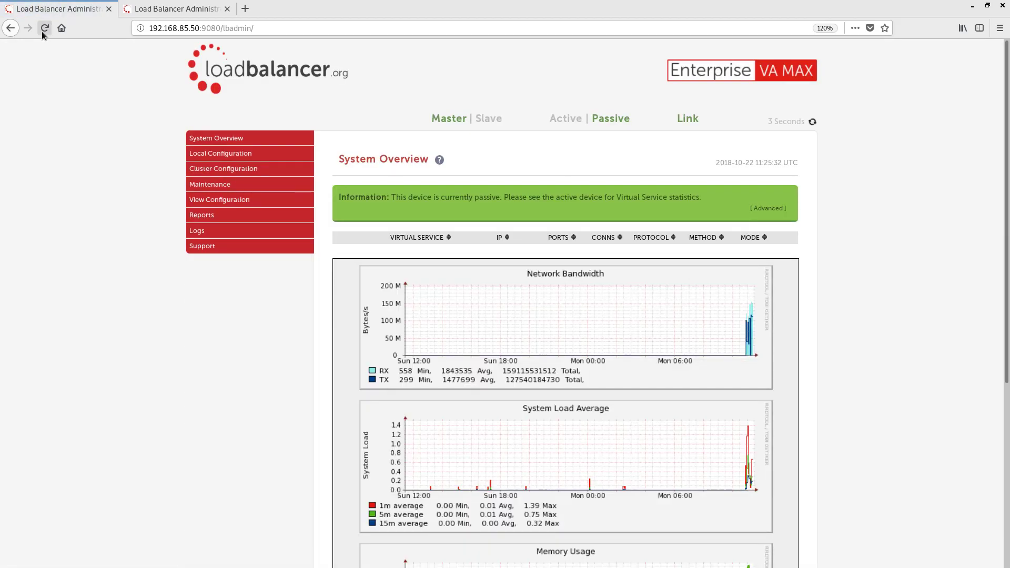
click(761, 209)
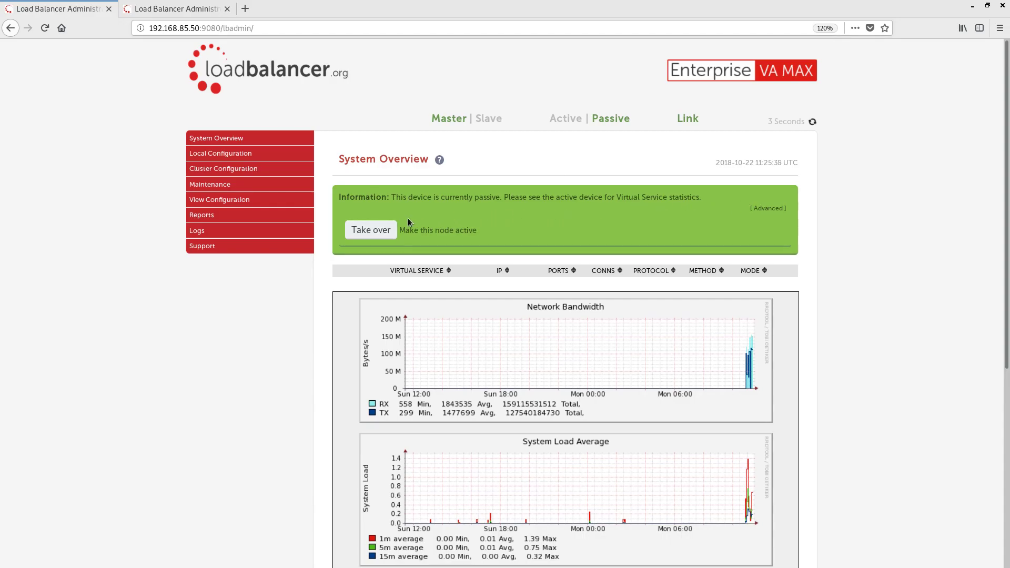
click(370, 231)
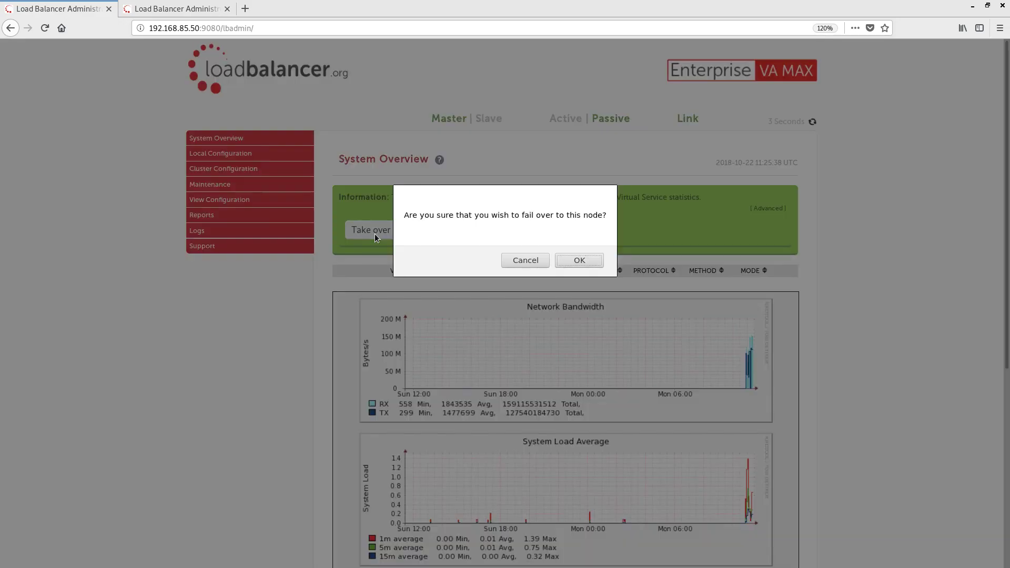
click(570, 259)
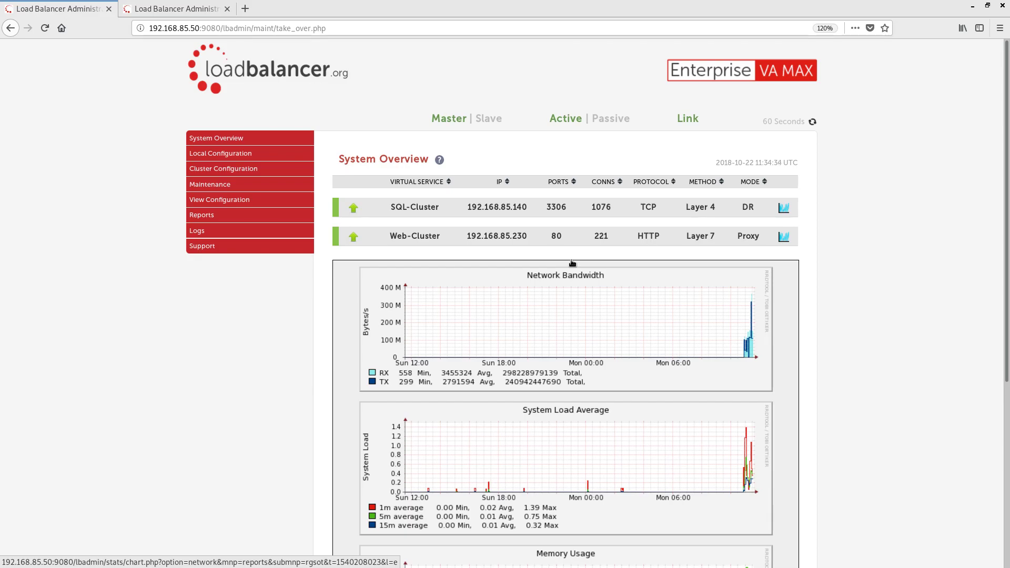
Expand SQL-Cluster's real servers and drain SQL-Server-1, confirming with OK
click(370, 212)
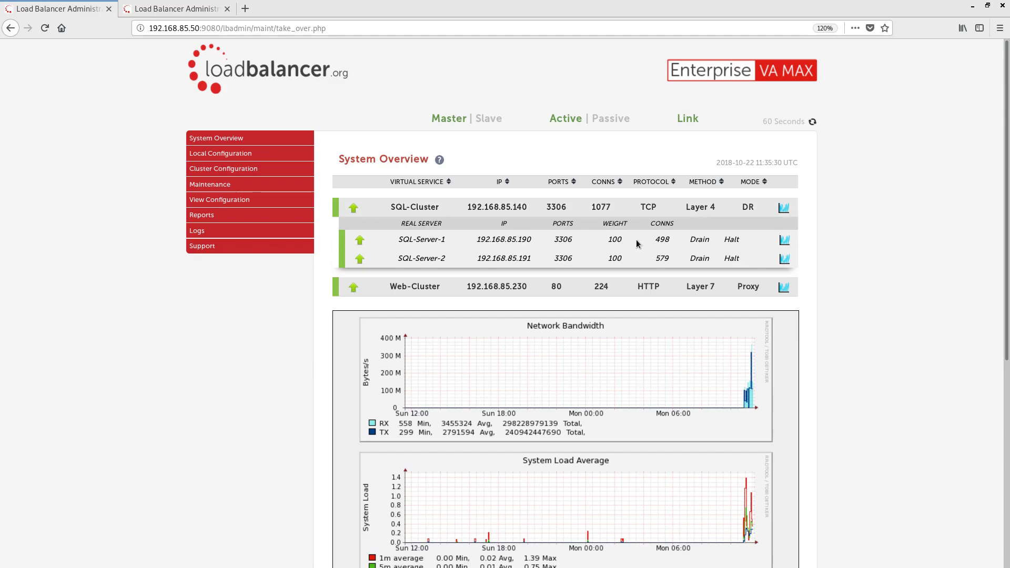
click(698, 240)
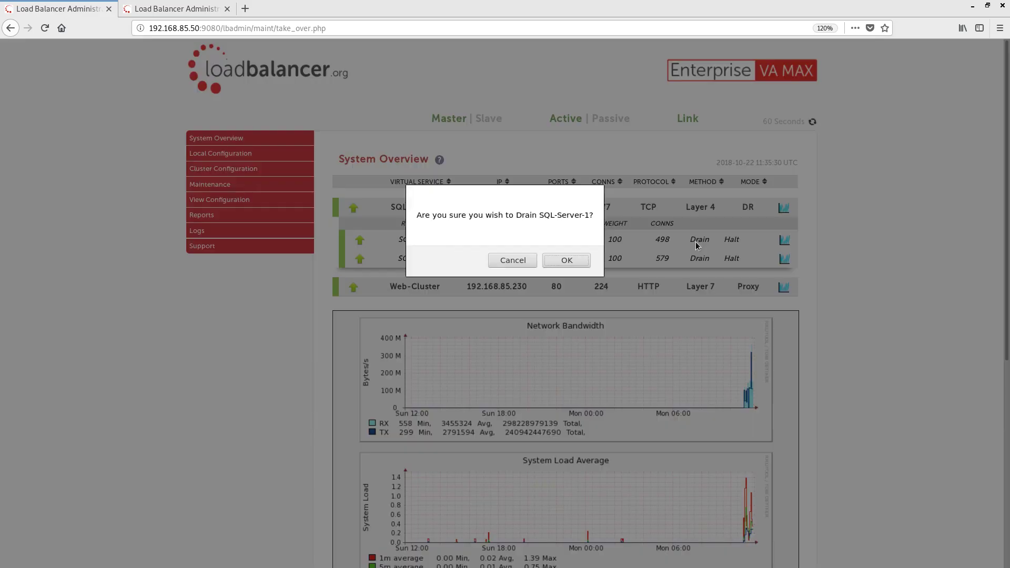
click(570, 261)
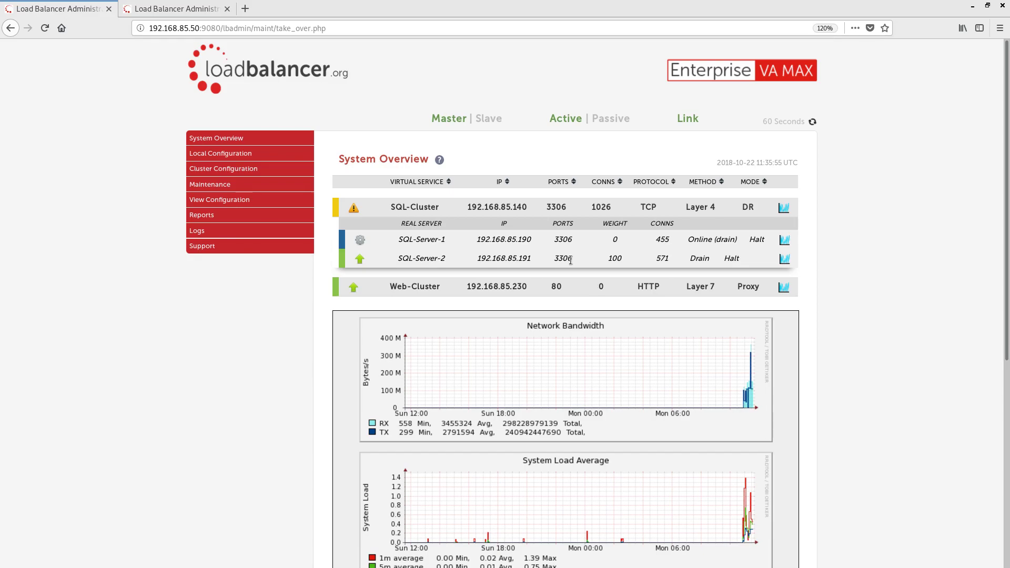
Return SQL-Server-1 from drain to Online, confirming with OK
click(692, 241)
click(579, 257)
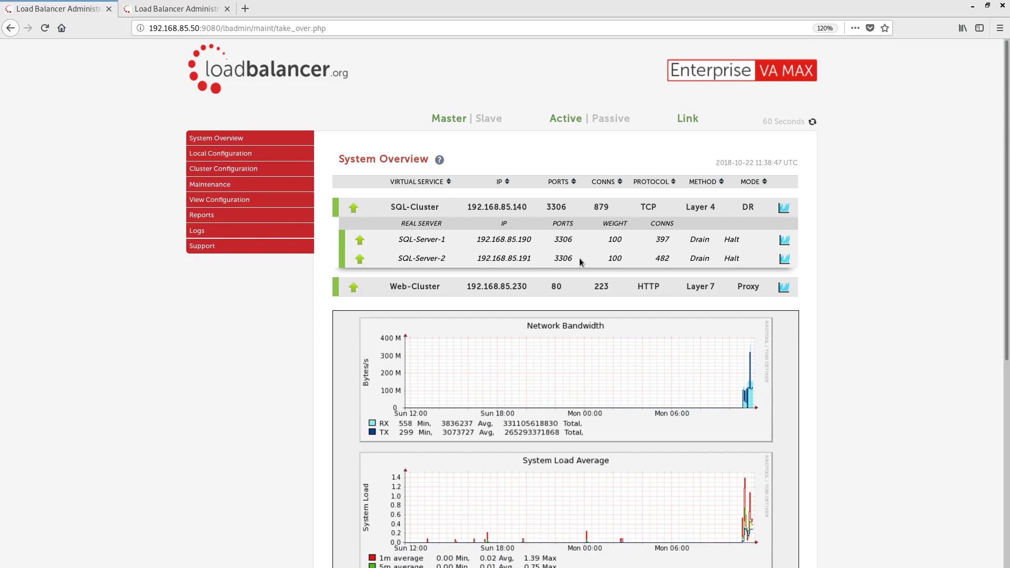
Expand Cluster Configuration and go to SSL Termination
click(267, 176)
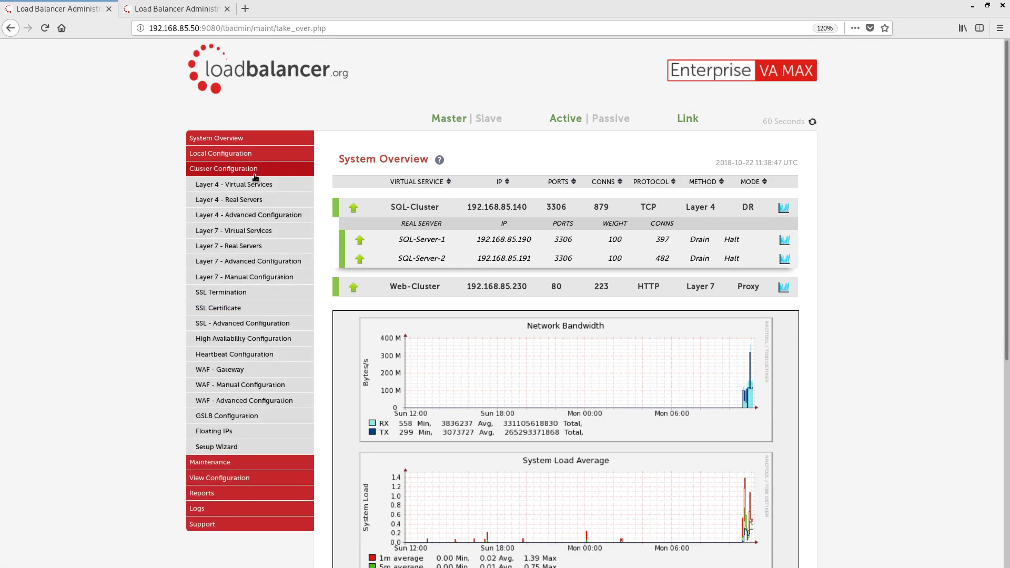
click(263, 299)
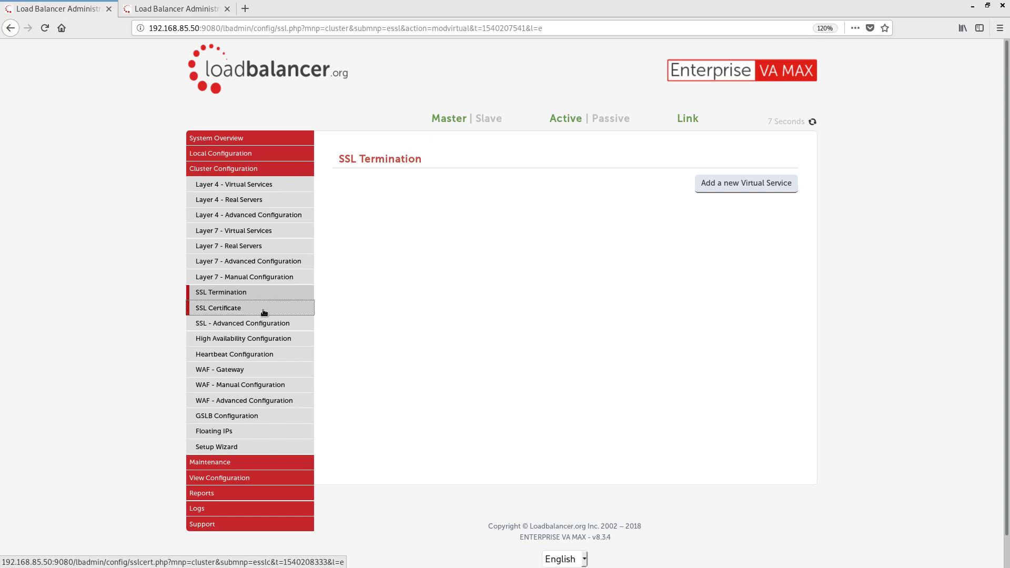
View the SSL Certificate, Heartbeat Configuration, WAF - Gateway and GSLB Configuration pages in turn
click(263, 311)
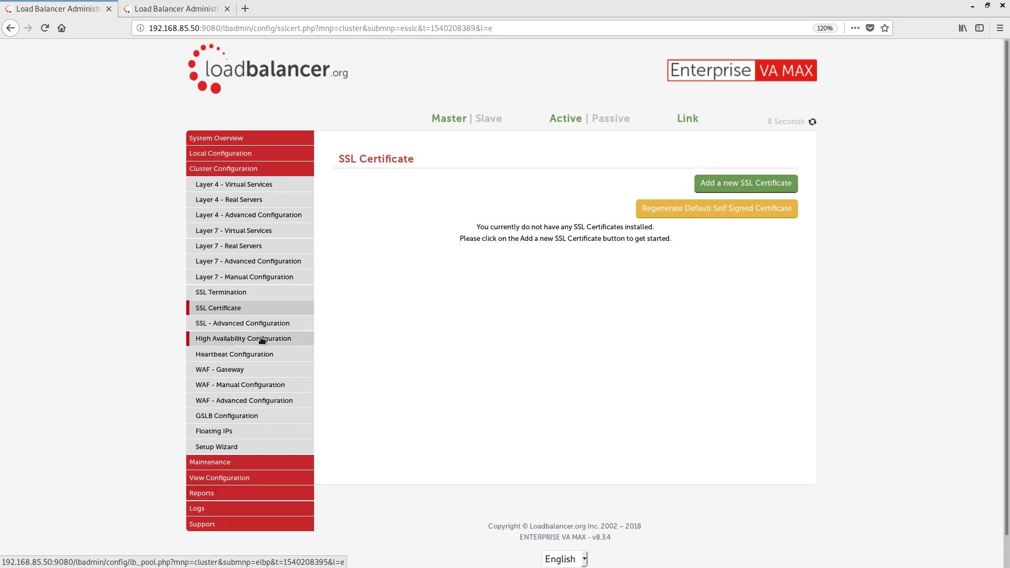
click(263, 355)
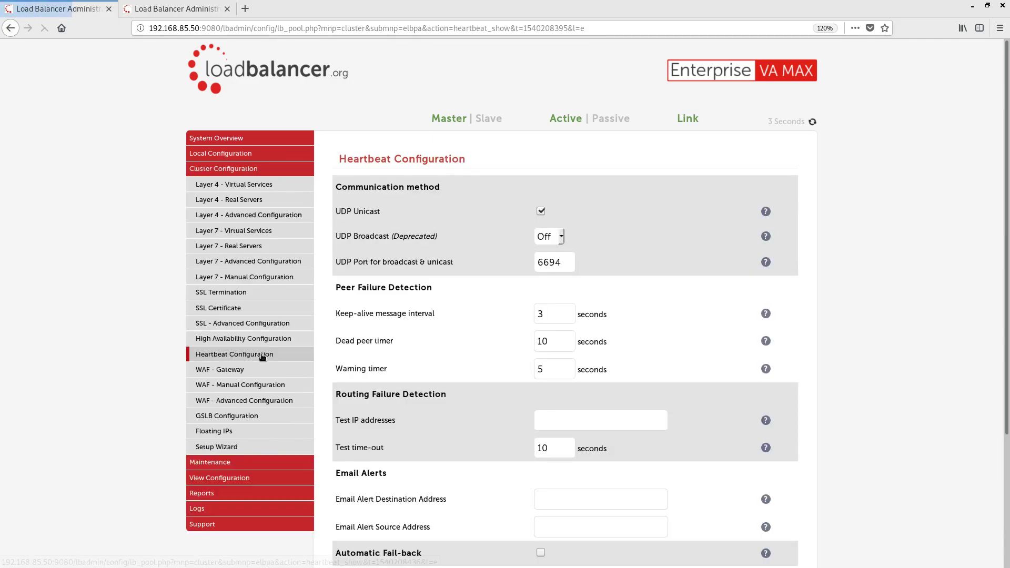
click(260, 372)
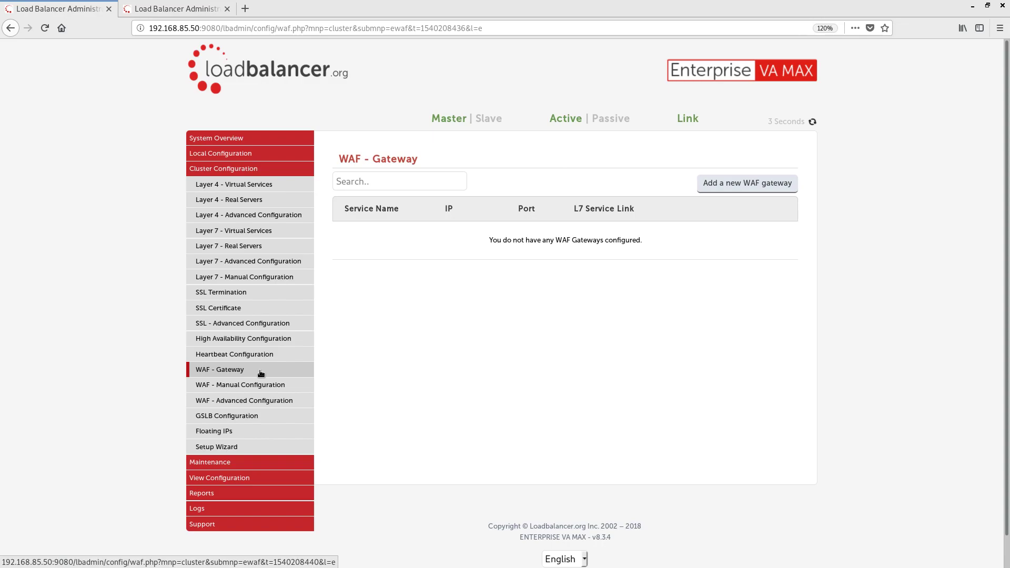
click(258, 416)
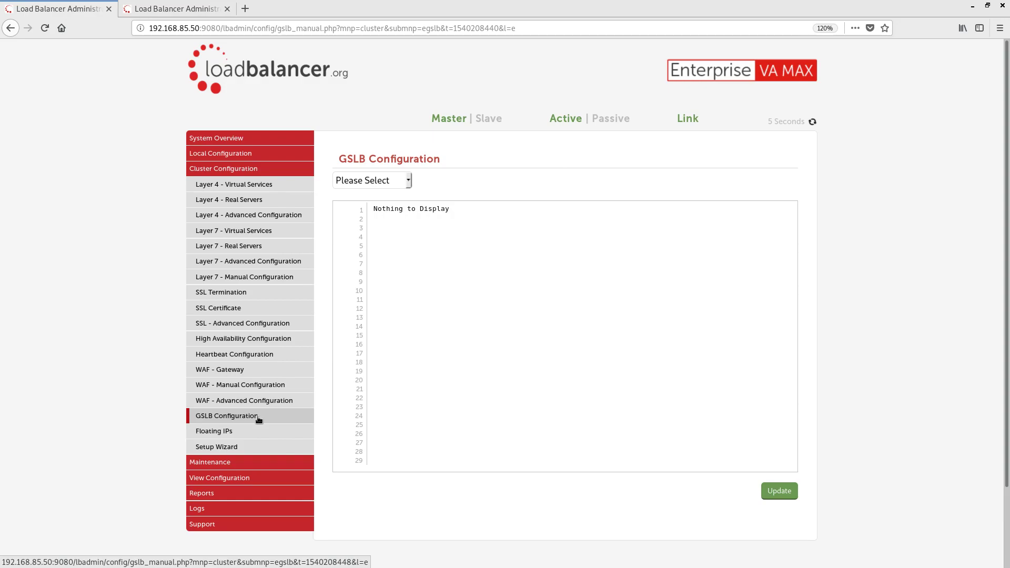
View Maintenance's Backup & Restore, Restart Services, System Control and Software Update pages, then collapse the section
click(253, 462)
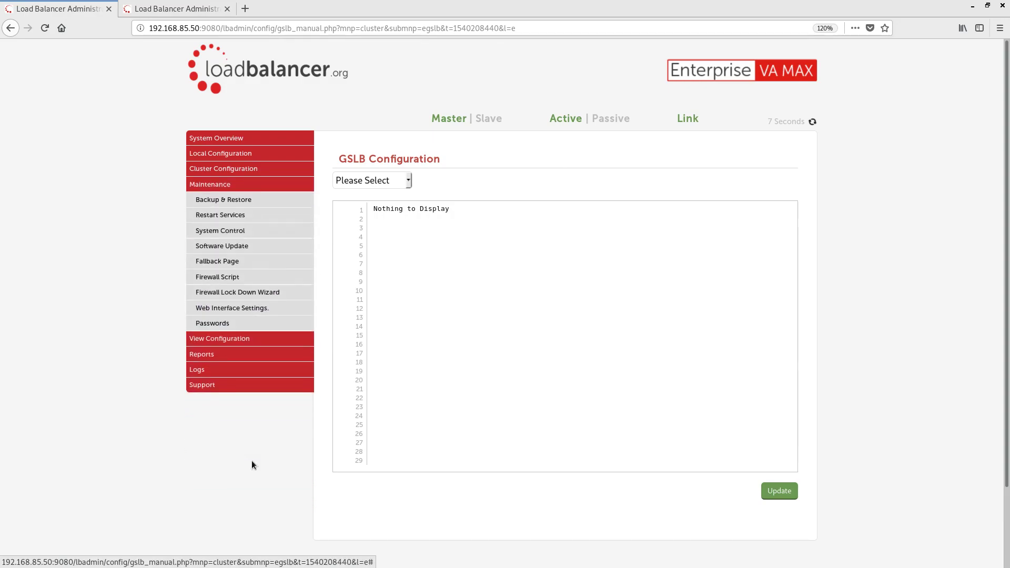
click(269, 200)
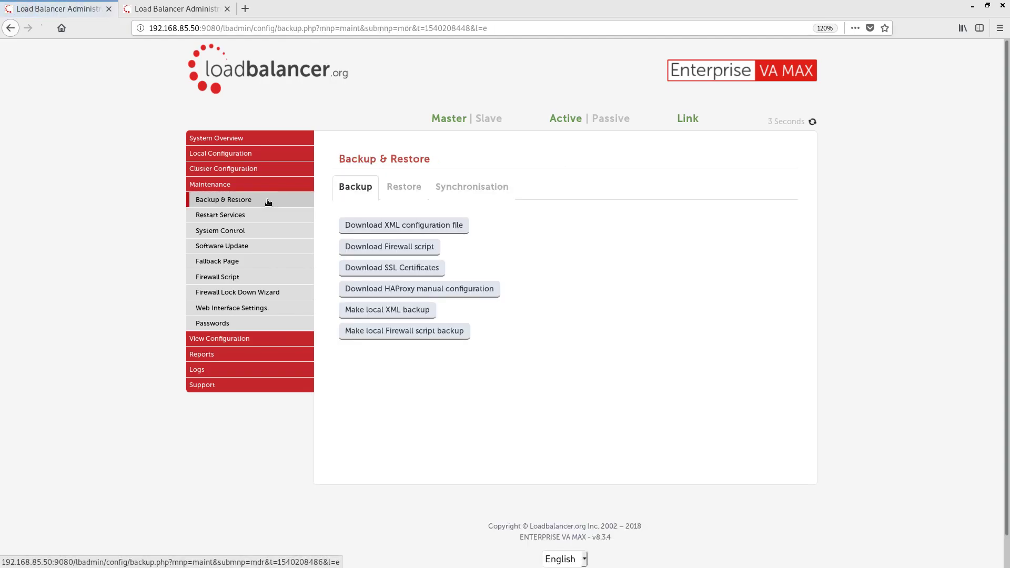
click(265, 219)
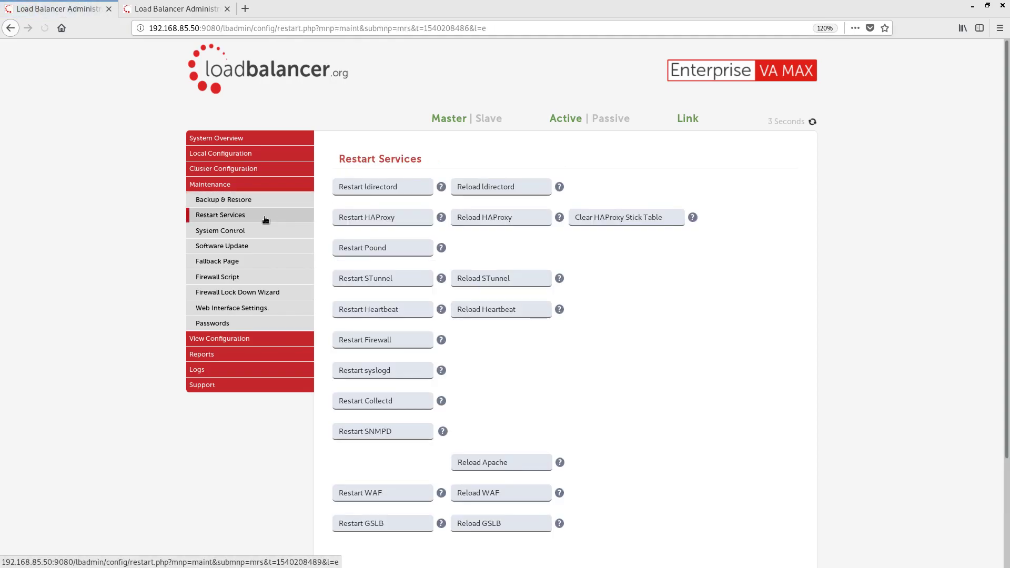
click(265, 232)
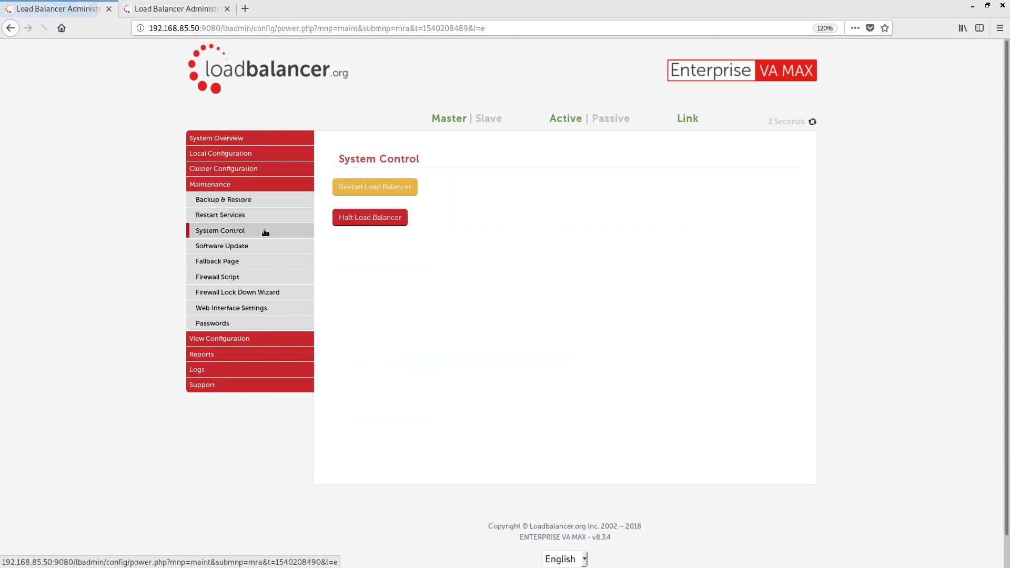
click(260, 252)
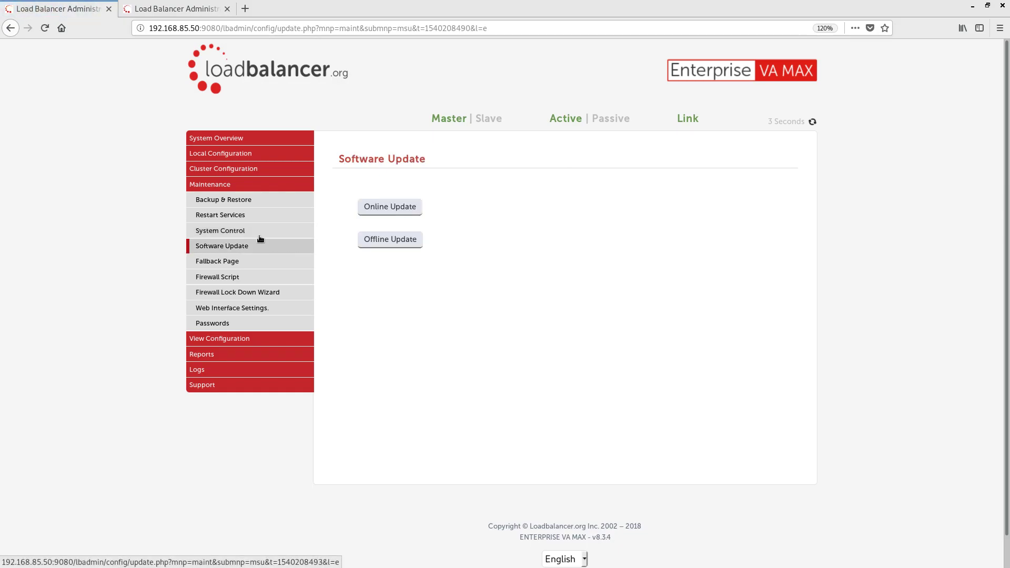
click(259, 186)
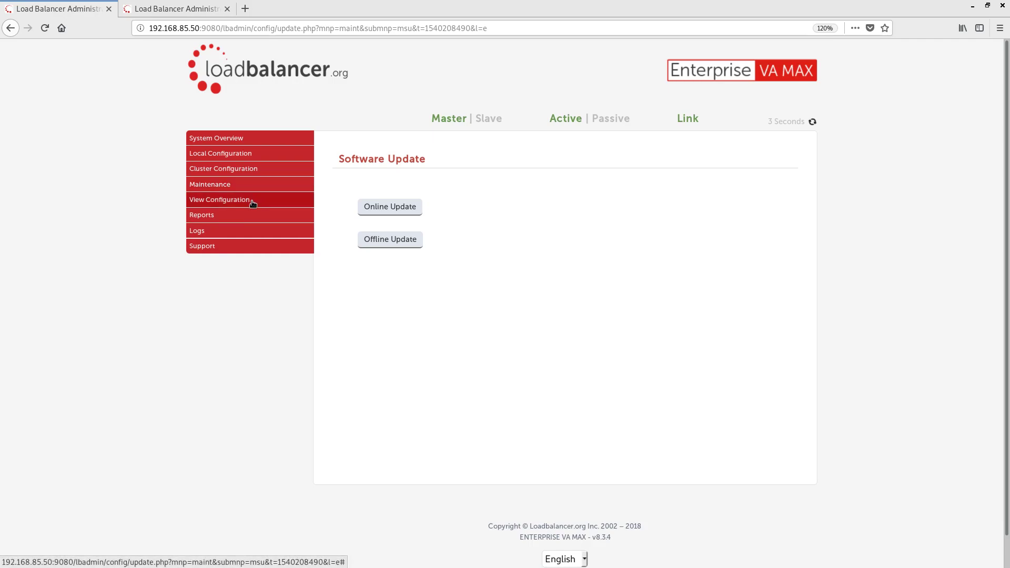
Browse the View Configuration, Reports and Logs sidebar lists, then go to System Overview
click(253, 199)
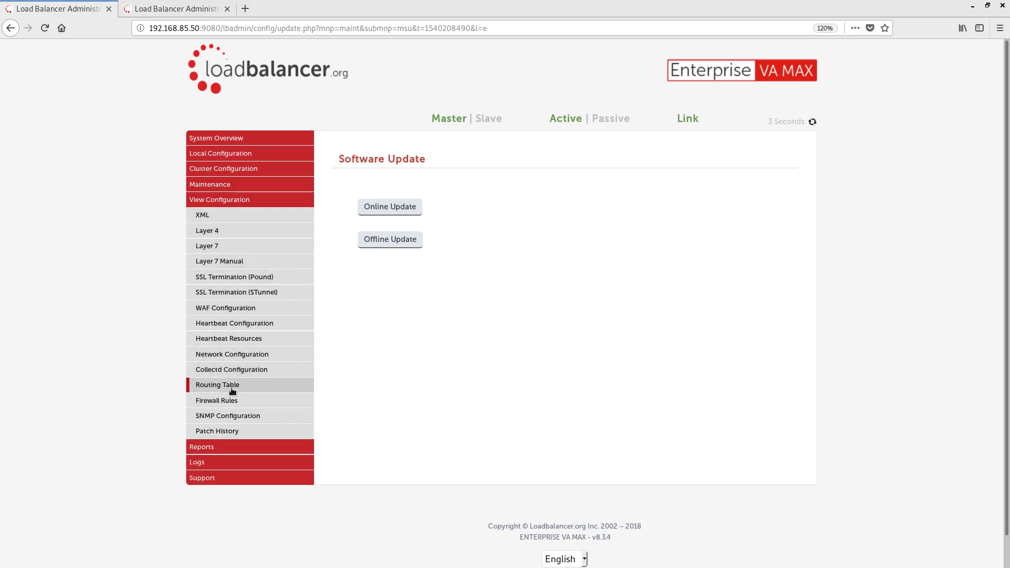
click(265, 204)
click(255, 217)
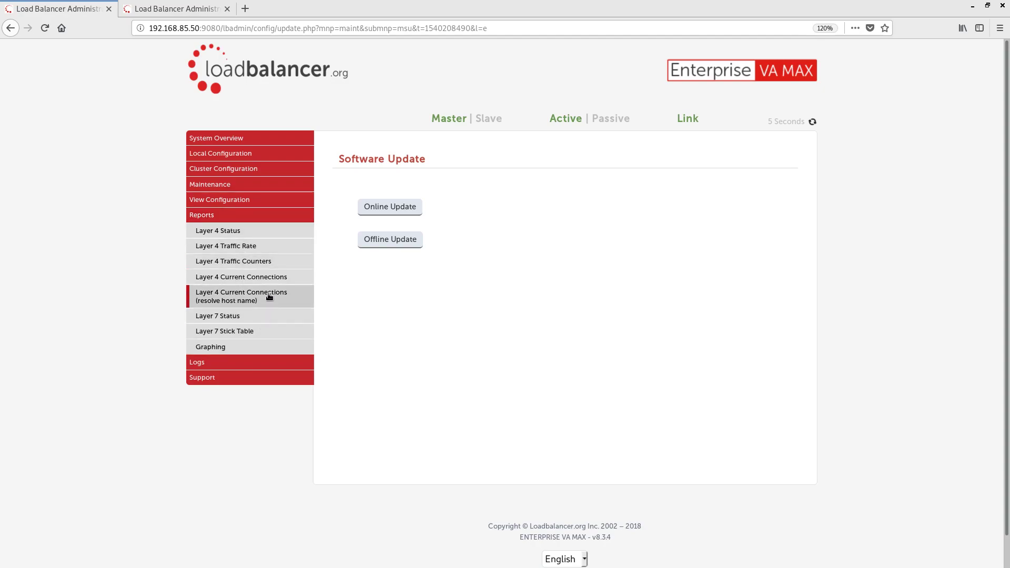
click(267, 220)
click(254, 235)
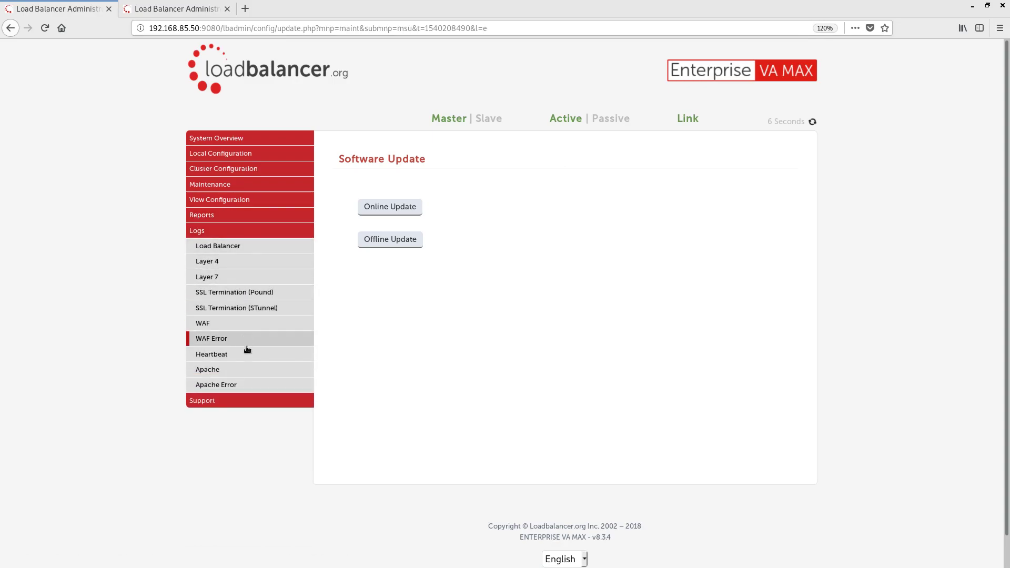
click(280, 236)
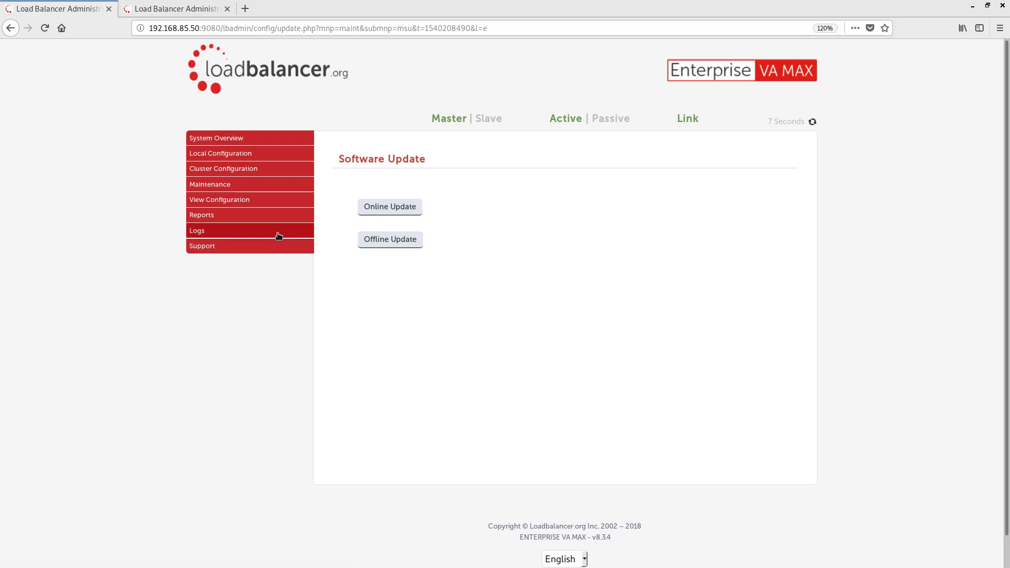
click(282, 139)
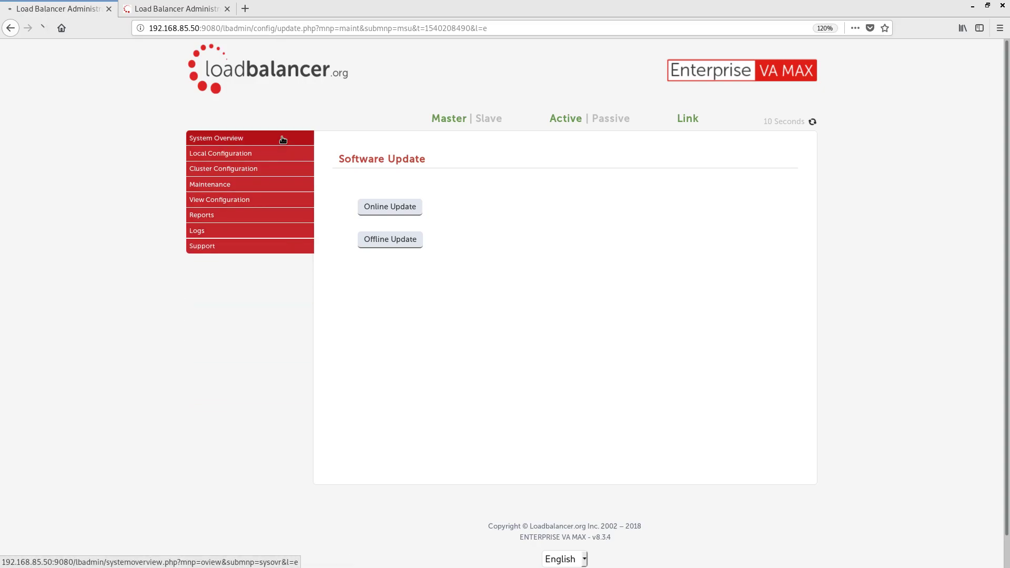